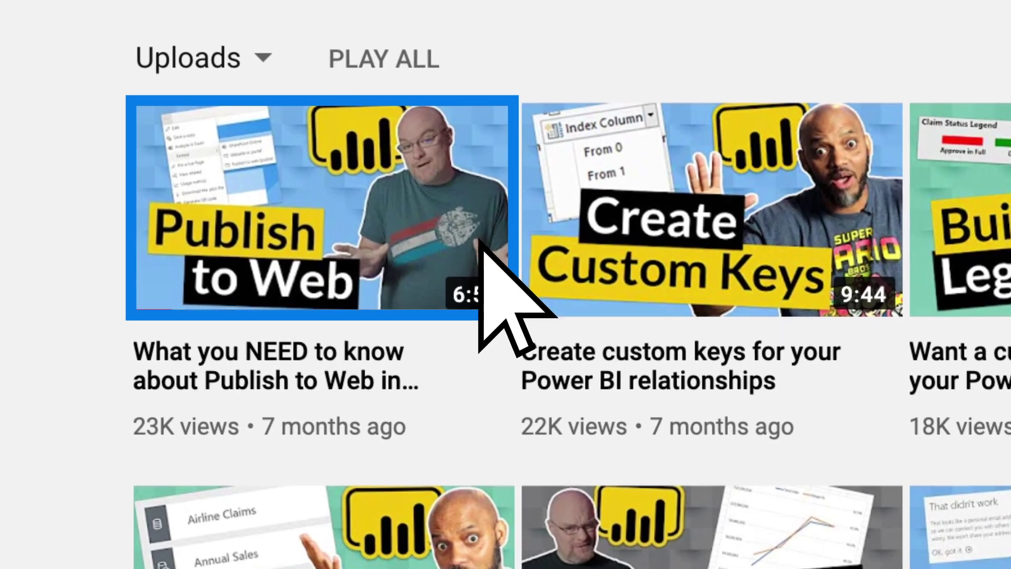
Play the 'What you NEED to know about Publish to Web' video from the channel's Uploads list
left_click(481, 264)
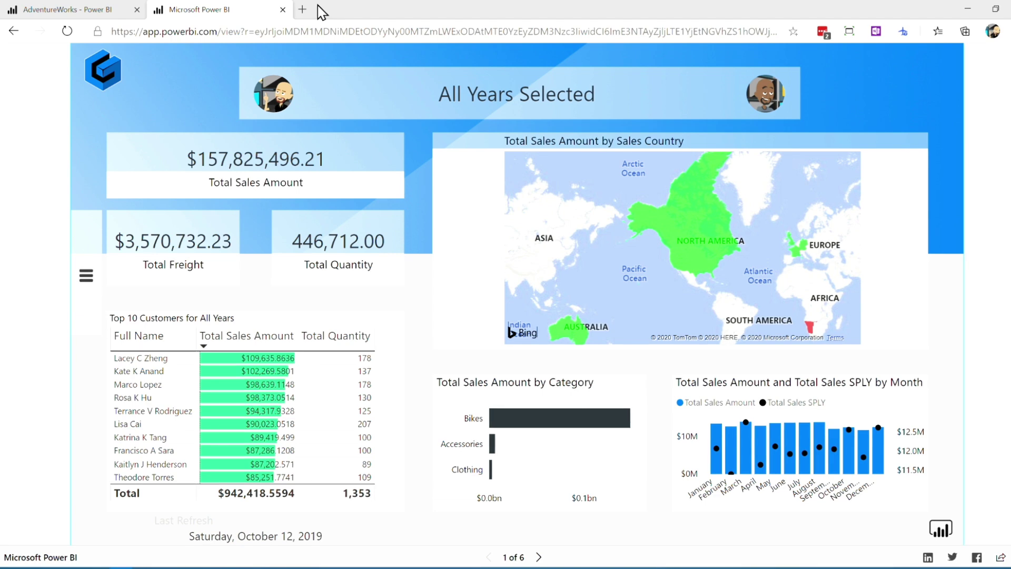
Open a new browser tab showing Google beside the published sales report
left_click(303, 11)
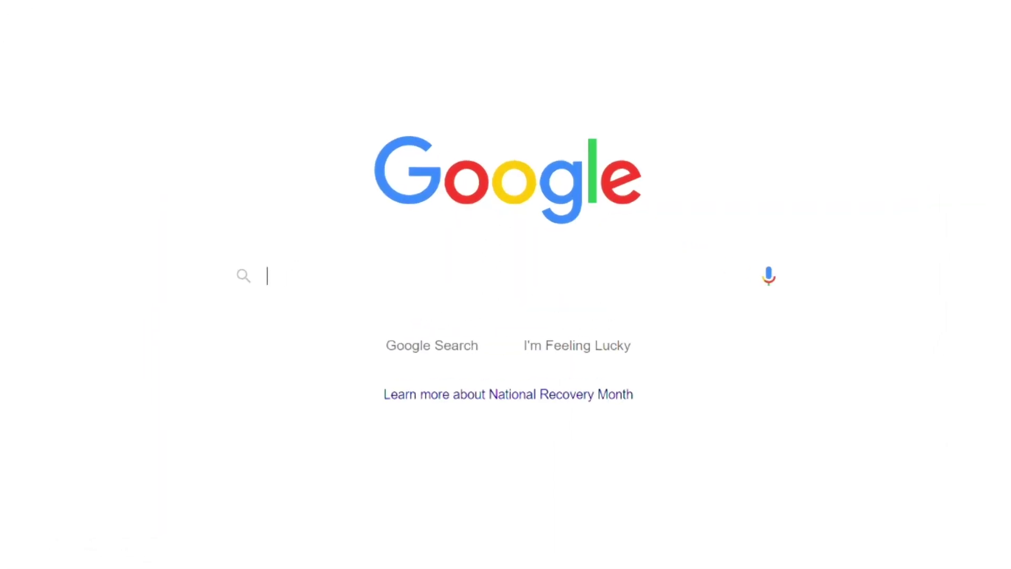
Search Google for site:app.powerbi.com and scroll through the first page of results
left_click(405, 251)
type("site:app.powerbi.com")
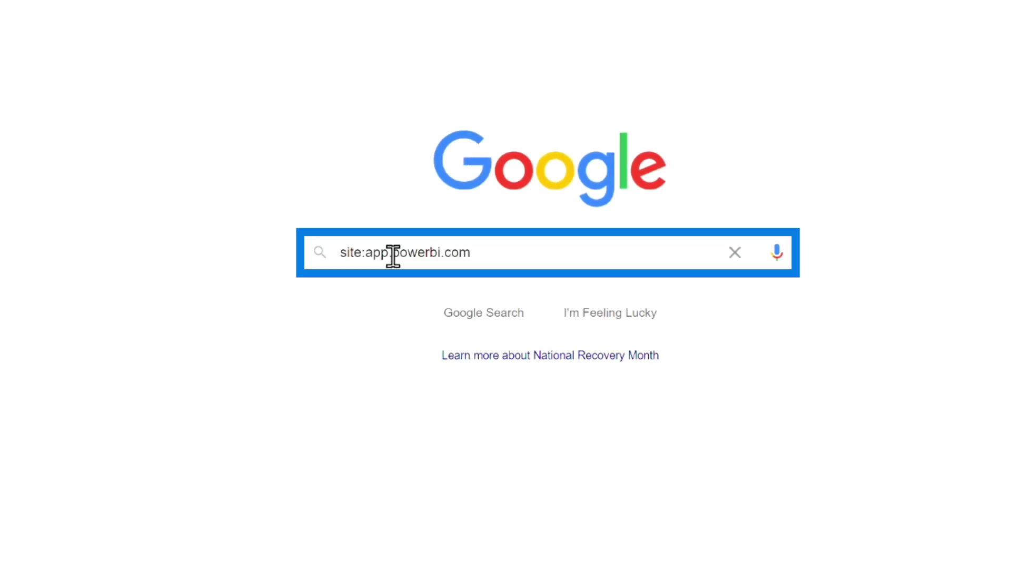
key("Return")
scroll(495, 337, "down", 6)
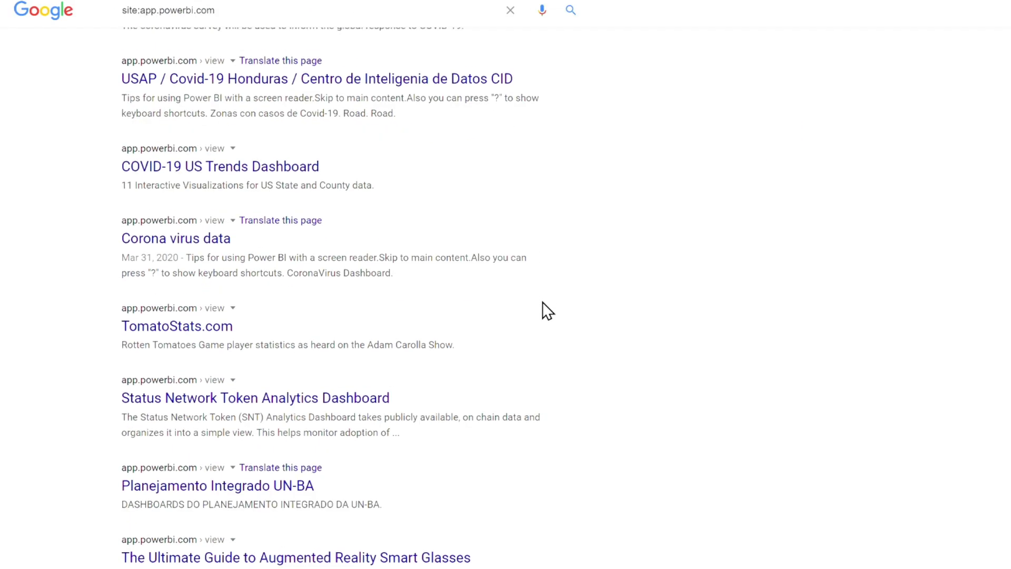
scroll(542, 311, "down", 4)
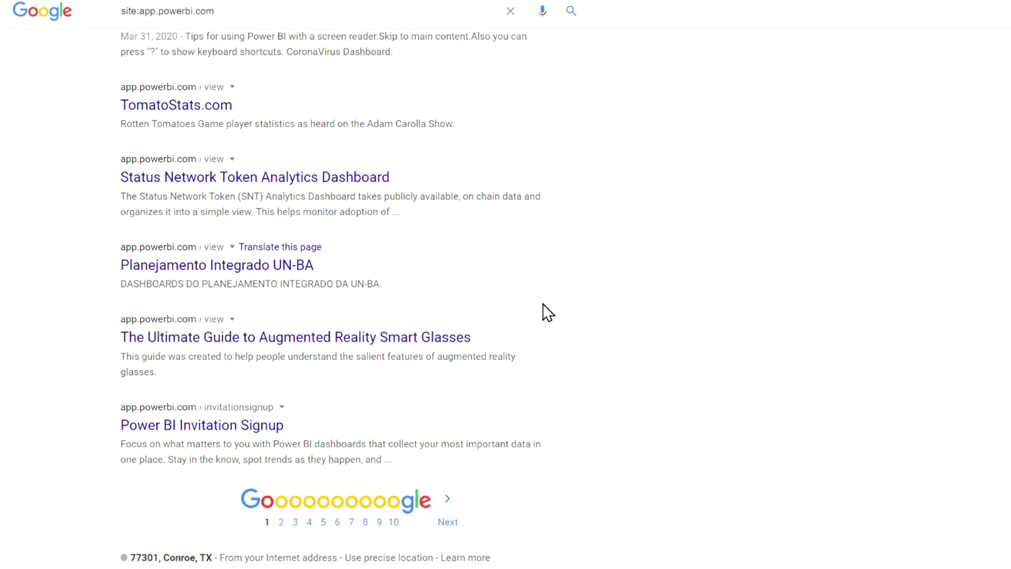
Move to the second page of site:app.powerbi.com results and scroll through it
left_click(449, 523)
scroll(433, 303, "down", 5)
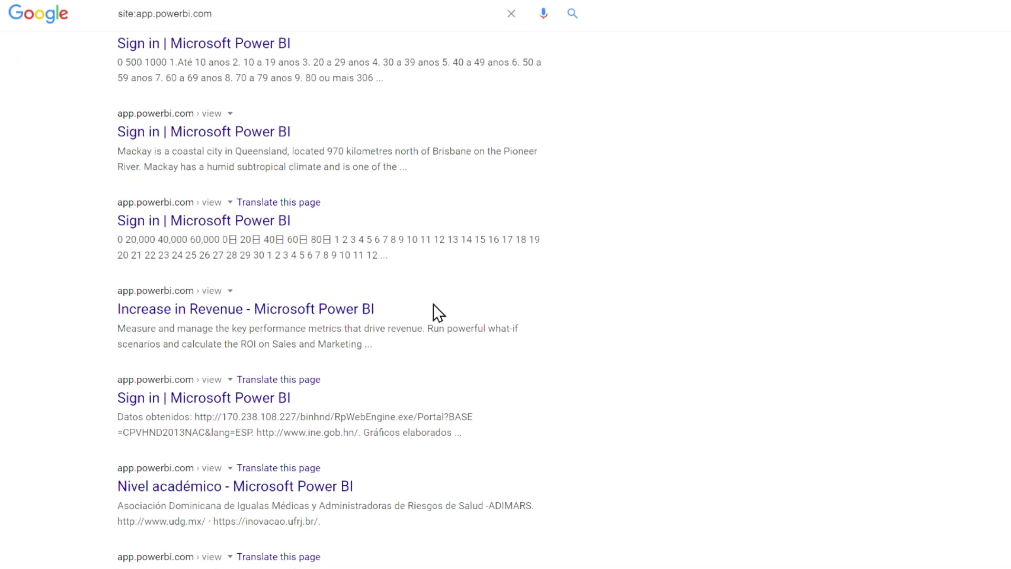
scroll(432, 304, "down", 1)
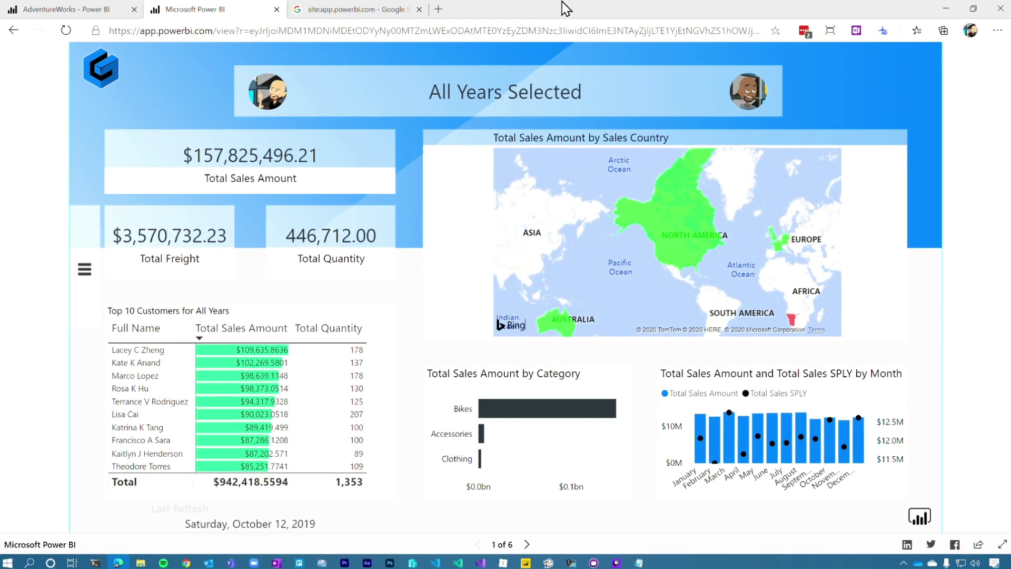
Capture the public report's reload in the DevTools Network panel after closing the Google tab
key("F12")
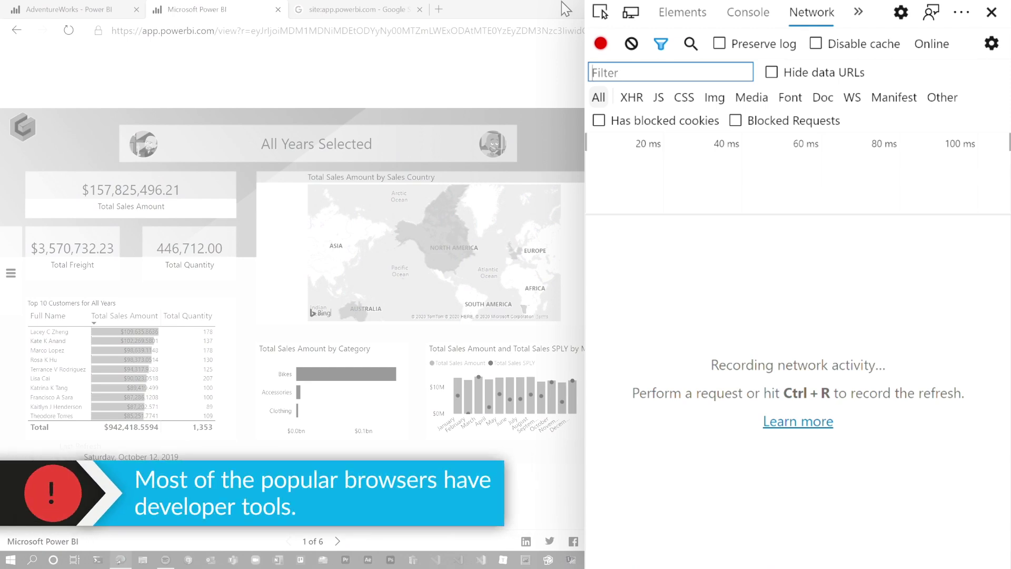
left_click(419, 9)
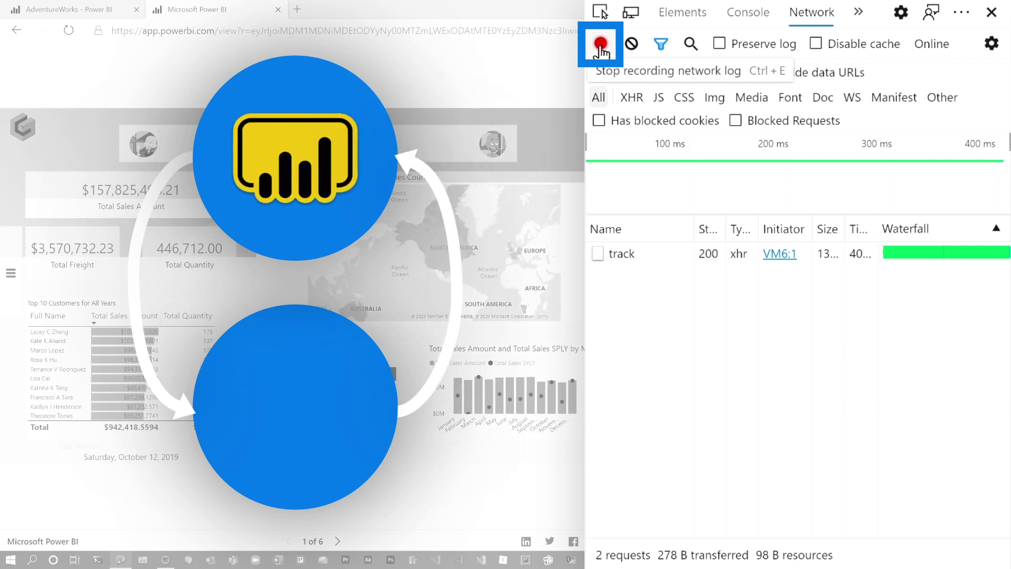
left_click(601, 45)
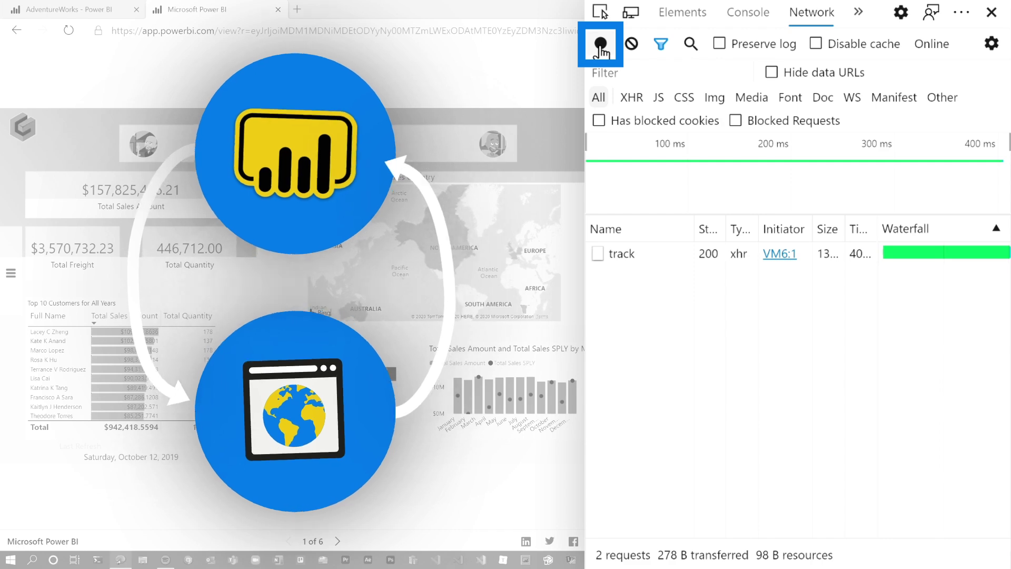
left_click(71, 34)
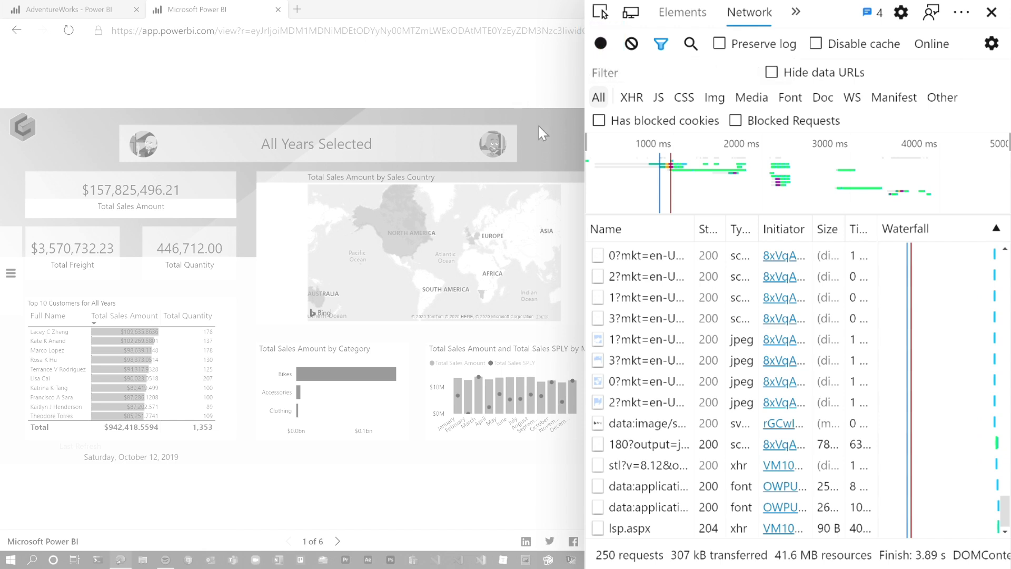
Filter network requests by 'model' and select the modelsAndExploration request in a wider panel
left_click(618, 75)
type("model")
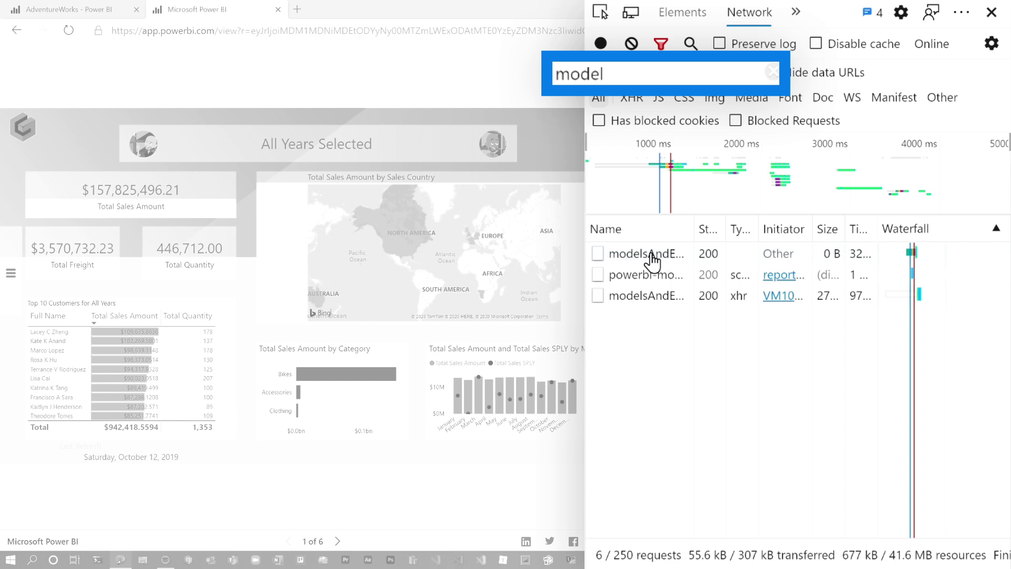
left_click(657, 297)
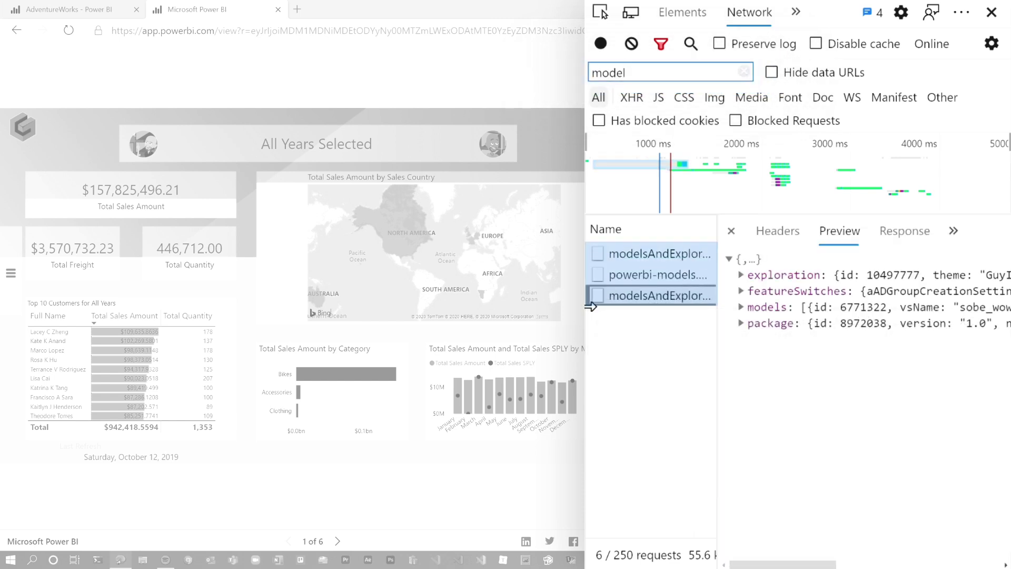
left_click_drag(592, 296, 392, 295)
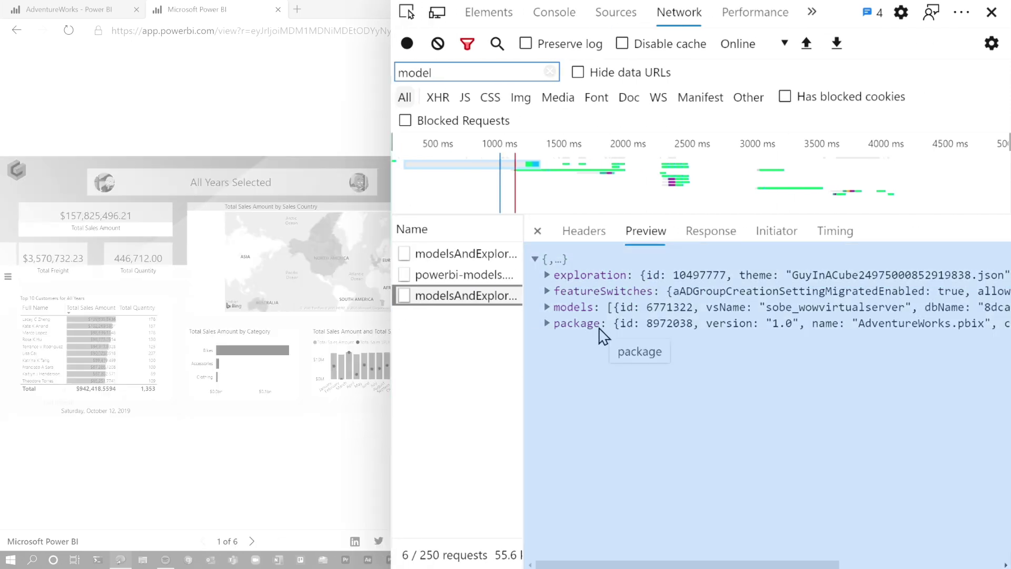
Expand the first model in the Preview to show AdventureWorks dbName and refresh times
left_click(547, 308)
left_click(559, 323)
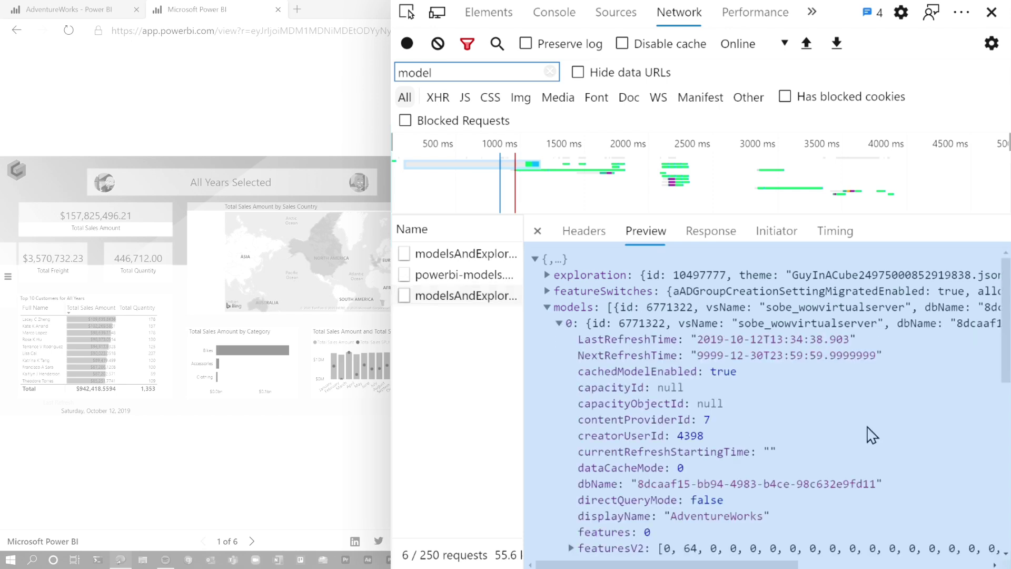
scroll(853, 412, "down", 3)
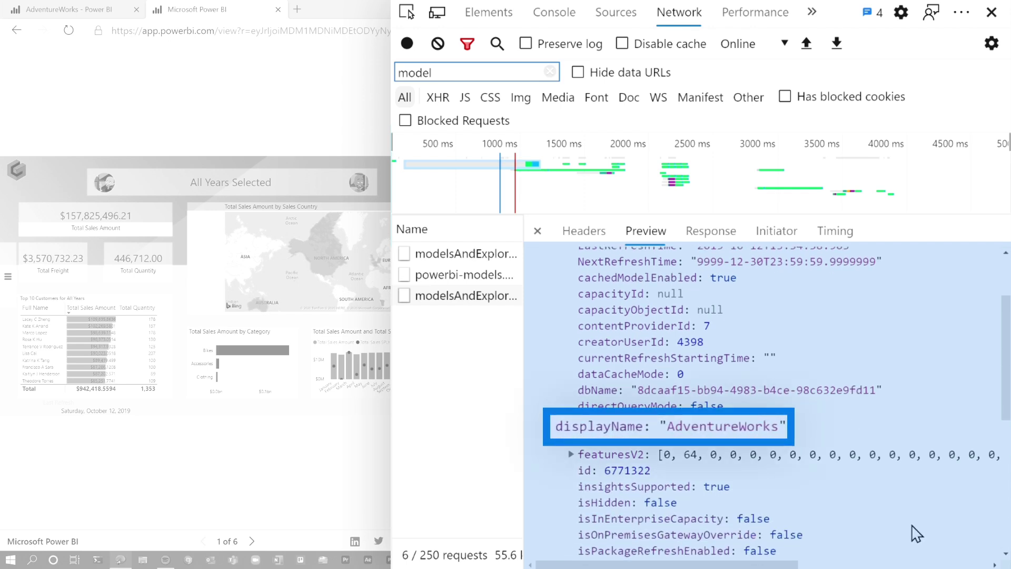
scroll(892, 506, "down", 5)
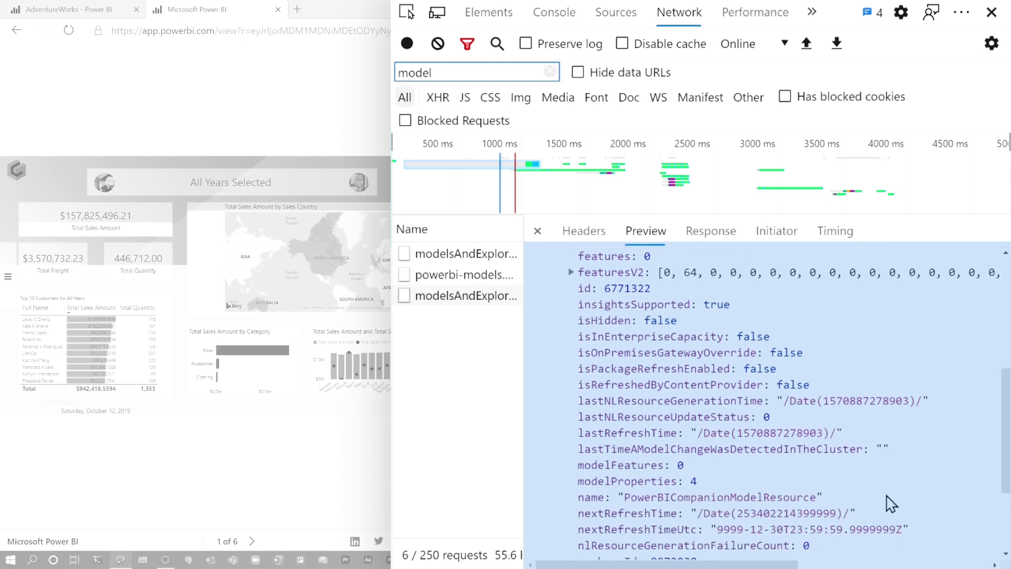
scroll(891, 505, "down", 1)
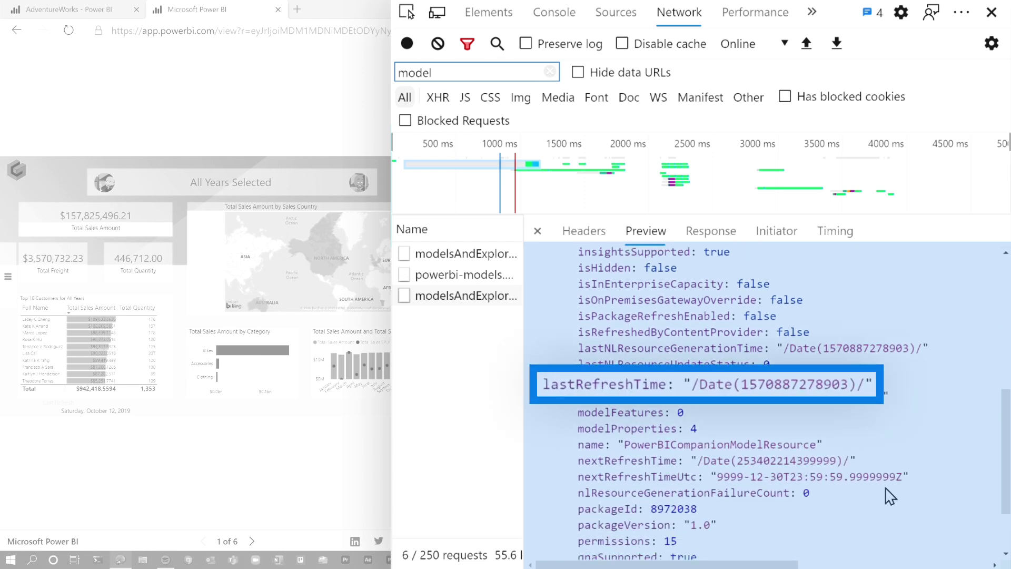
scroll(857, 514, "up", 1)
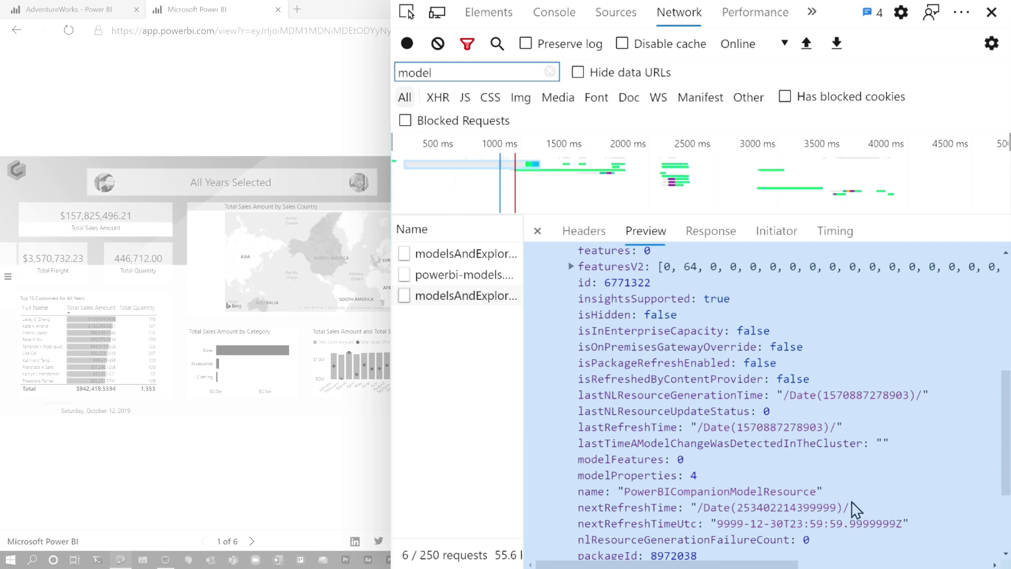
scroll(858, 510, "up", 4)
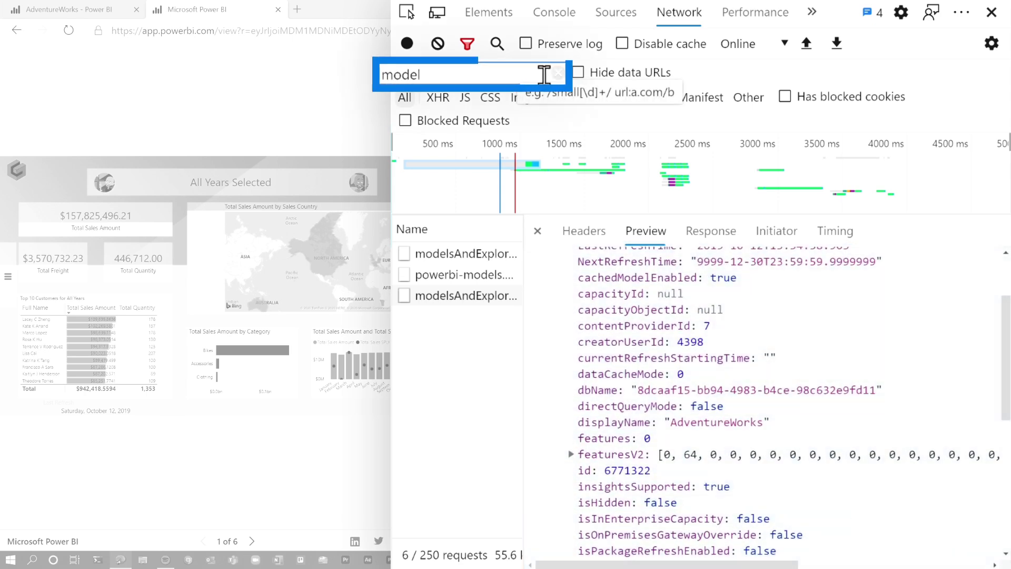
Filter requests by 'schema' and expand the conceptualschema preview down to its Entities list
left_click(558, 74)
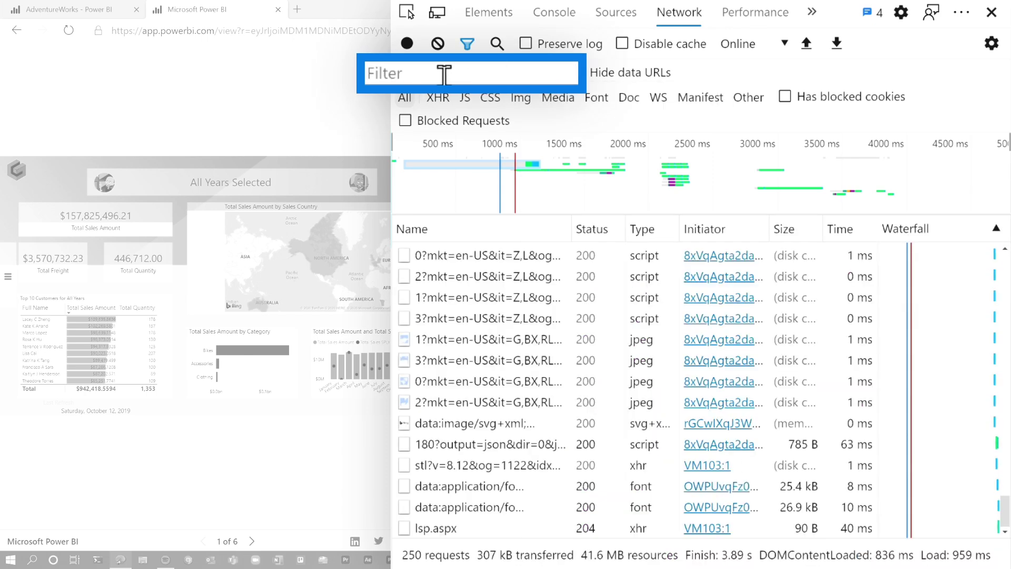
type("schema")
left_click(465, 275)
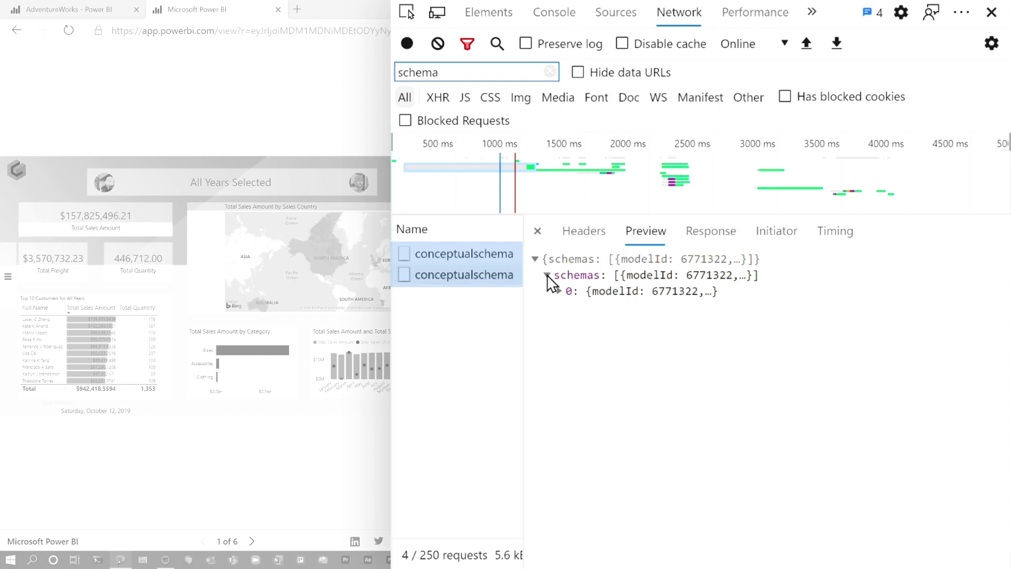
left_click(559, 291)
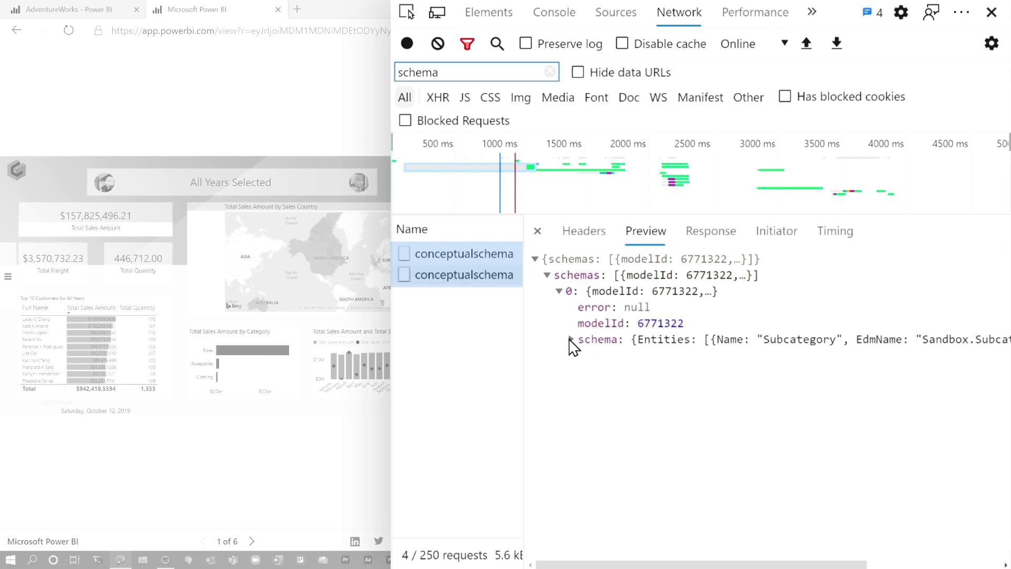
left_click(571, 340)
left_click(583, 372)
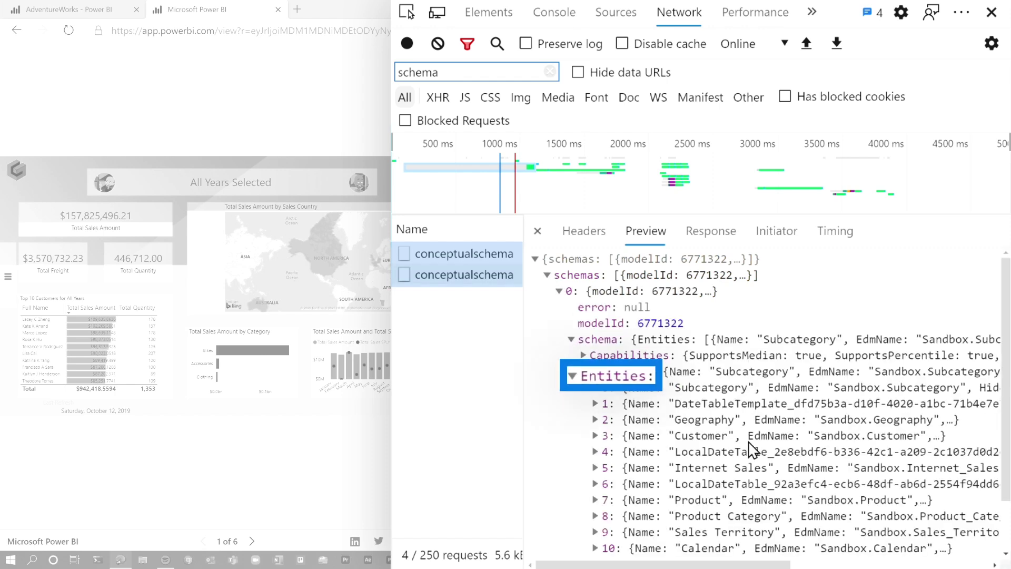
left_click_drag(744, 405, 817, 548)
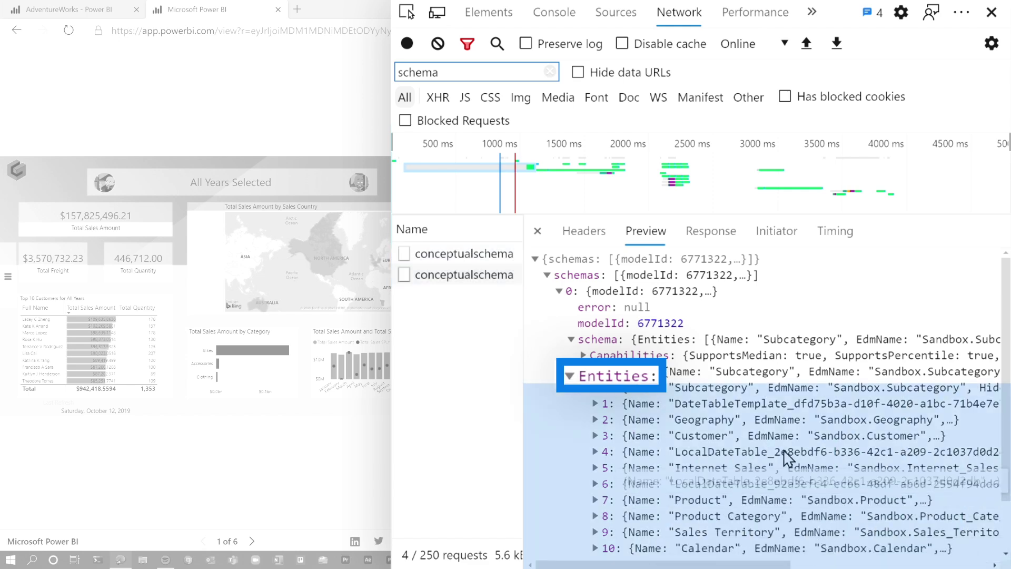
Expand the Internet Sales entity to list its column Properties
left_click(786, 453)
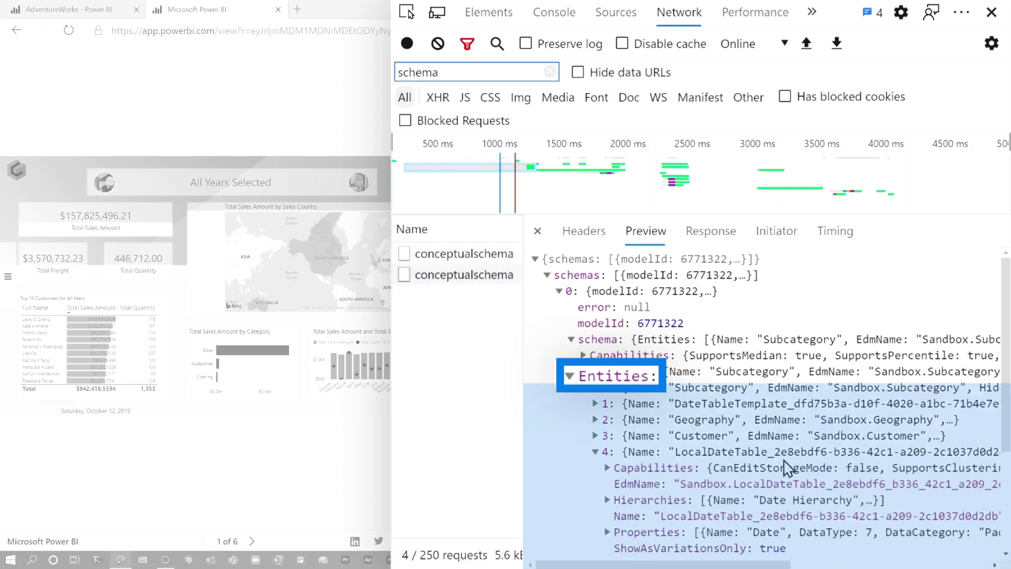
left_click(596, 452)
scroll(748, 482, "down", 1)
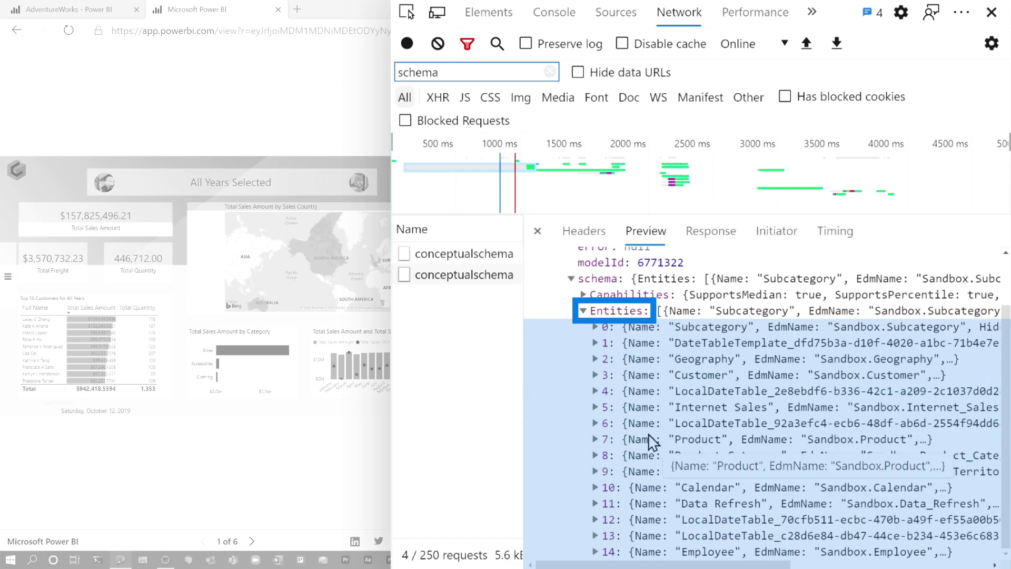
left_click(596, 407)
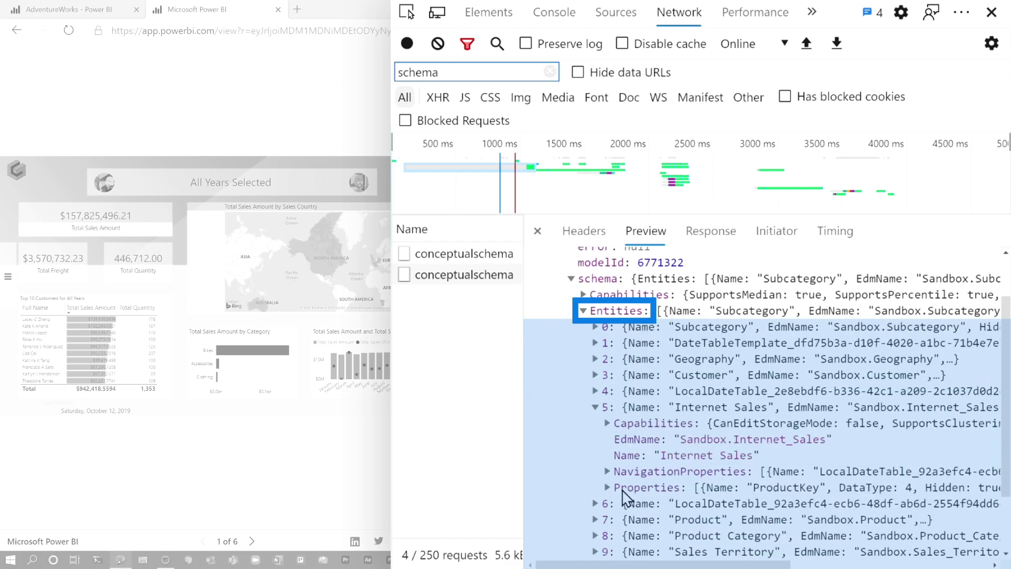
left_click(608, 487)
scroll(772, 482, "down", 5)
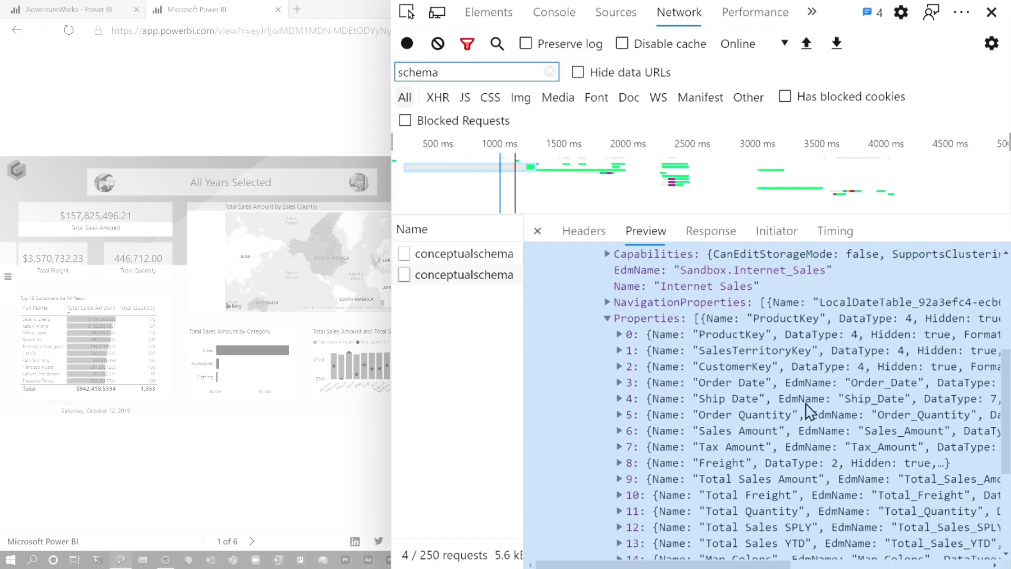
scroll(809, 413, "up", 2)
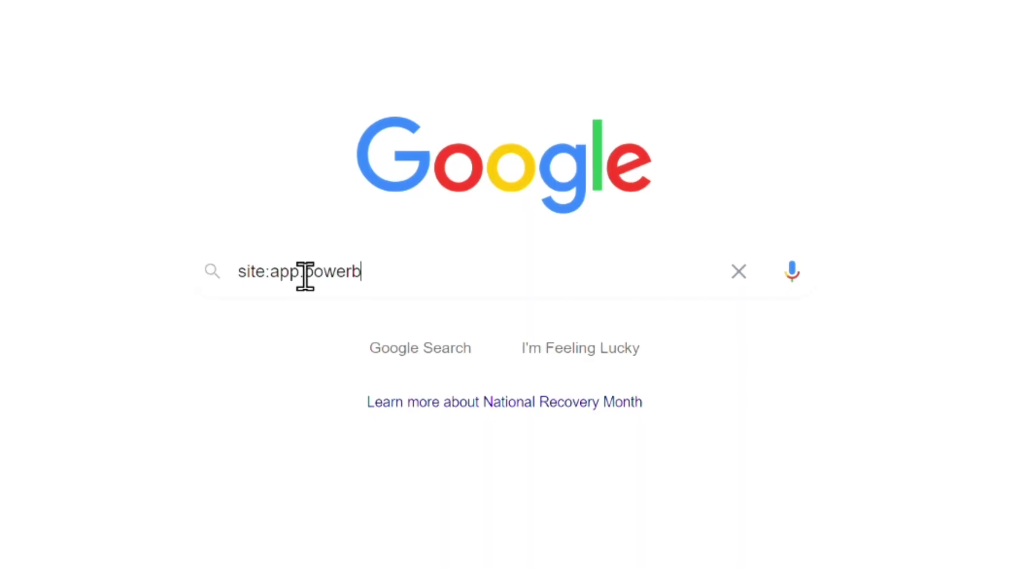
Run the site:app.powerbi.com search and scroll the roughly 28,200 results
key("Return")
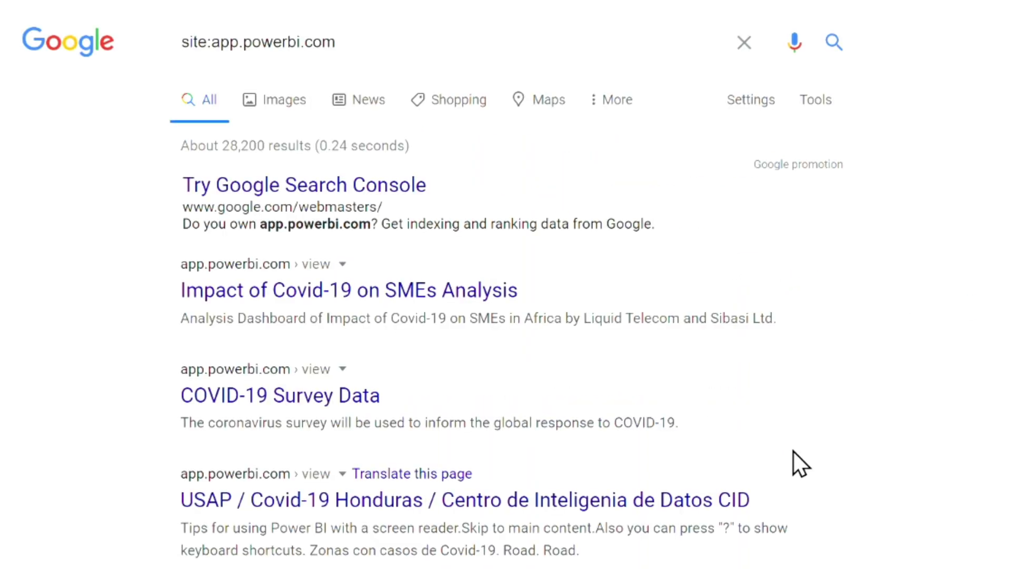
scroll(794, 451, "down", 7)
scroll(795, 454, "down", 5)
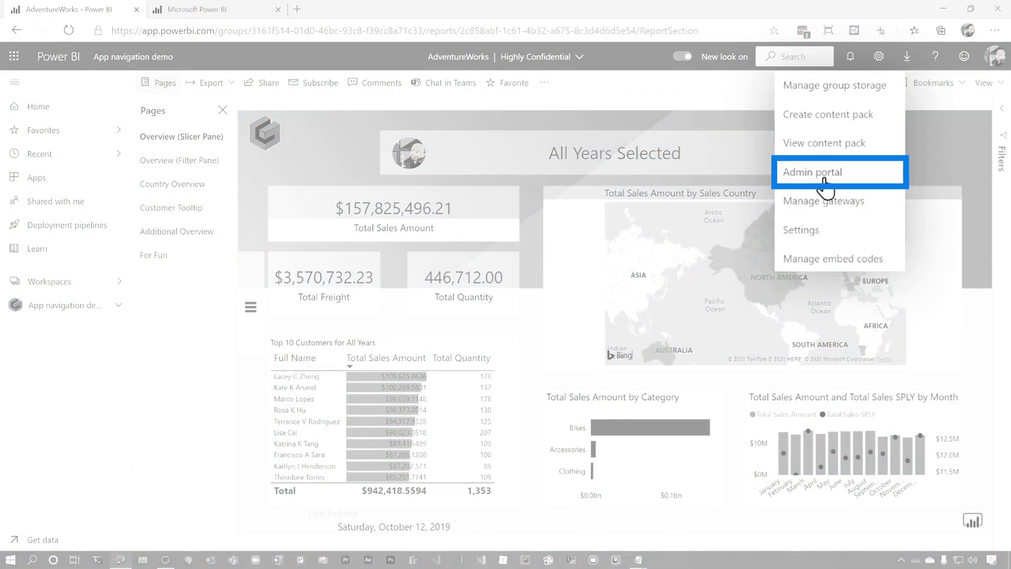
Show the Admin portal's Embed Codes list, paged to entries 11–15 of 15
left_click(824, 181)
left_click(175, 241)
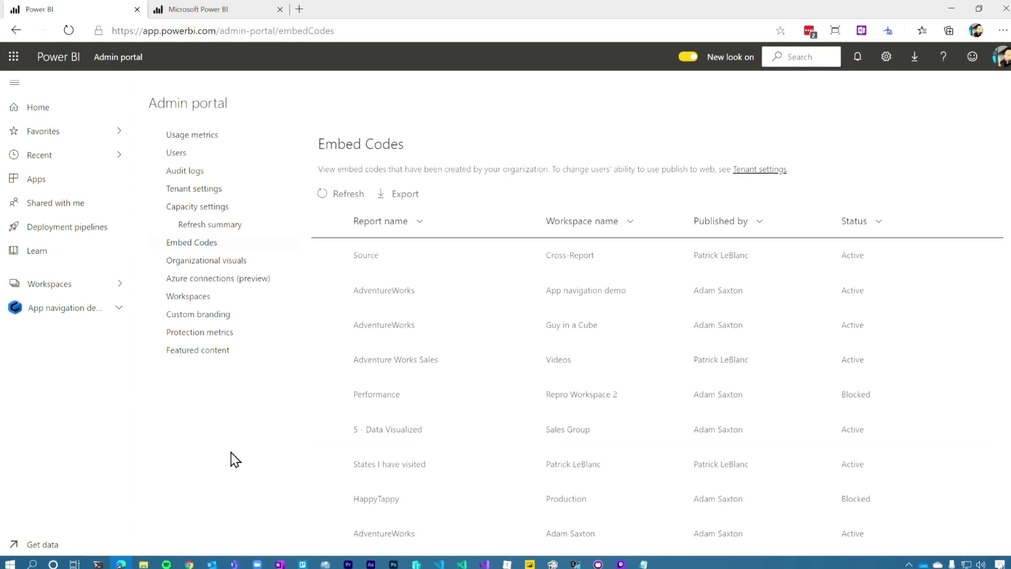
scroll(526, 443, "down", 2)
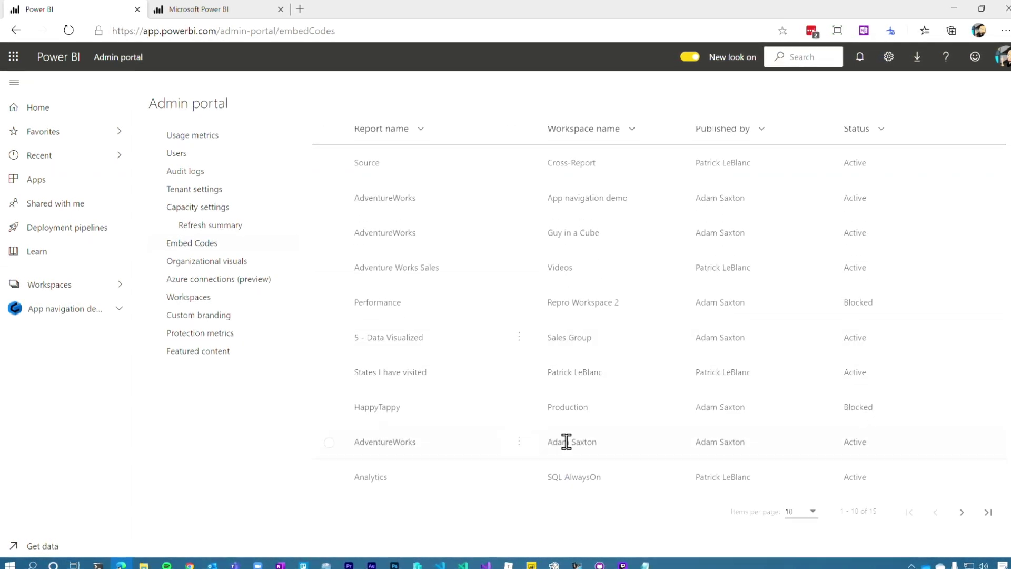
scroll(683, 438, "up", 2)
scroll(683, 438, "down", 2)
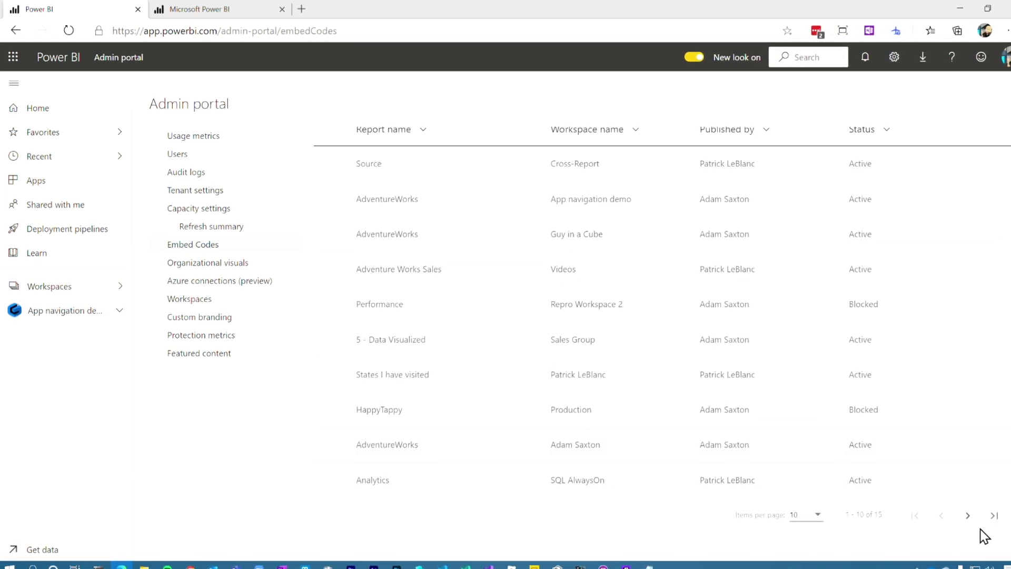
left_click(970, 516)
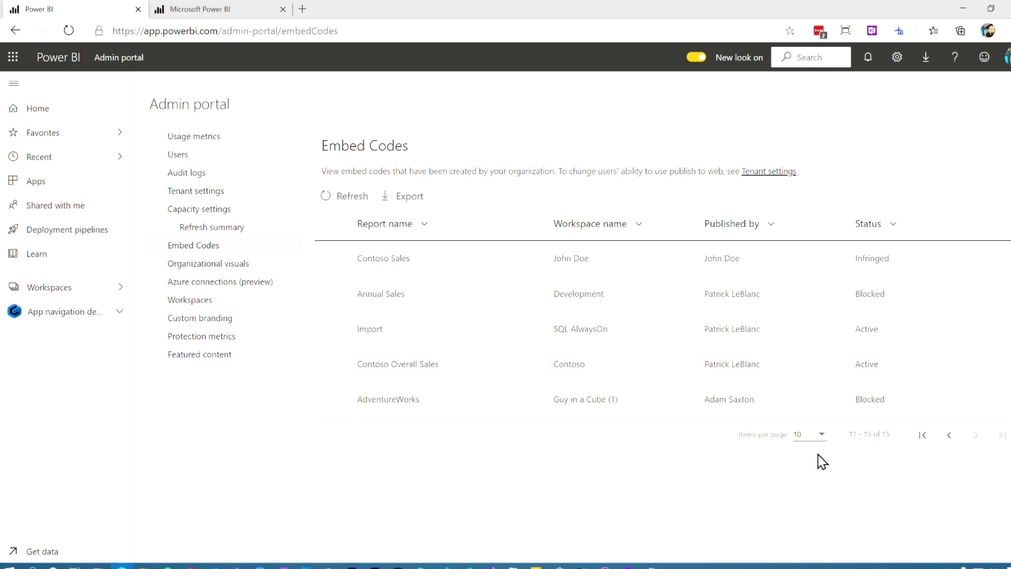